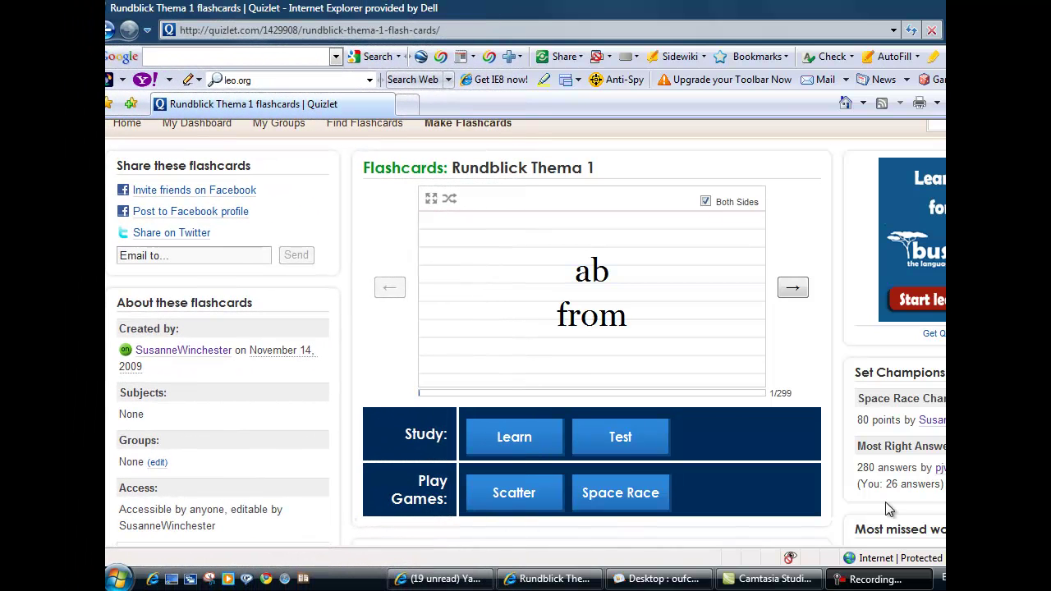
# - Advance to die Abfahrt, switch to one-sided term-first cards, and flip to 'departure'
pyautogui.click(793, 289)
pyautogui.click(792, 289)
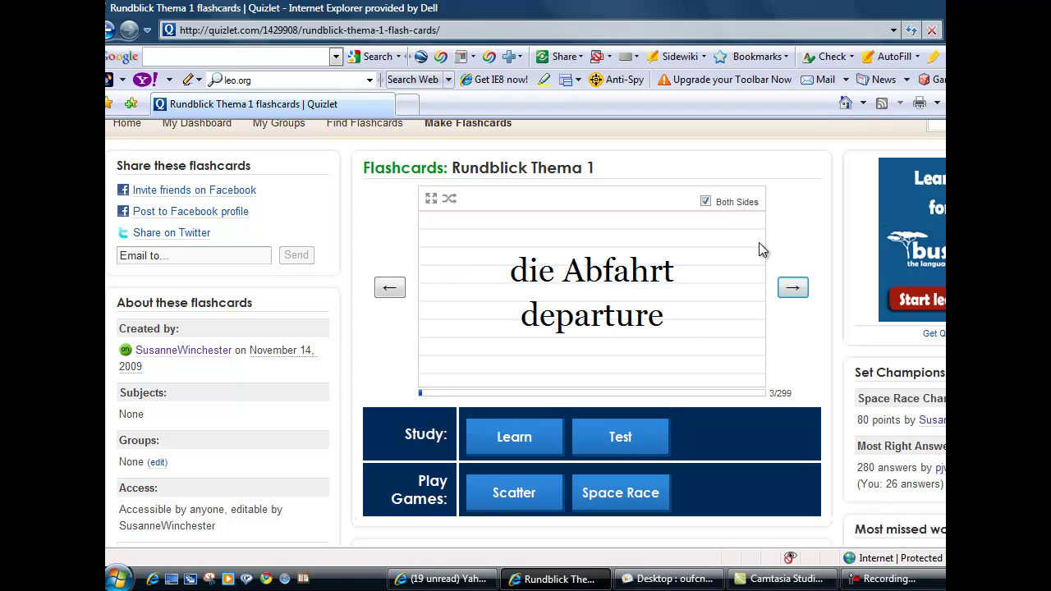
pyautogui.click(705, 203)
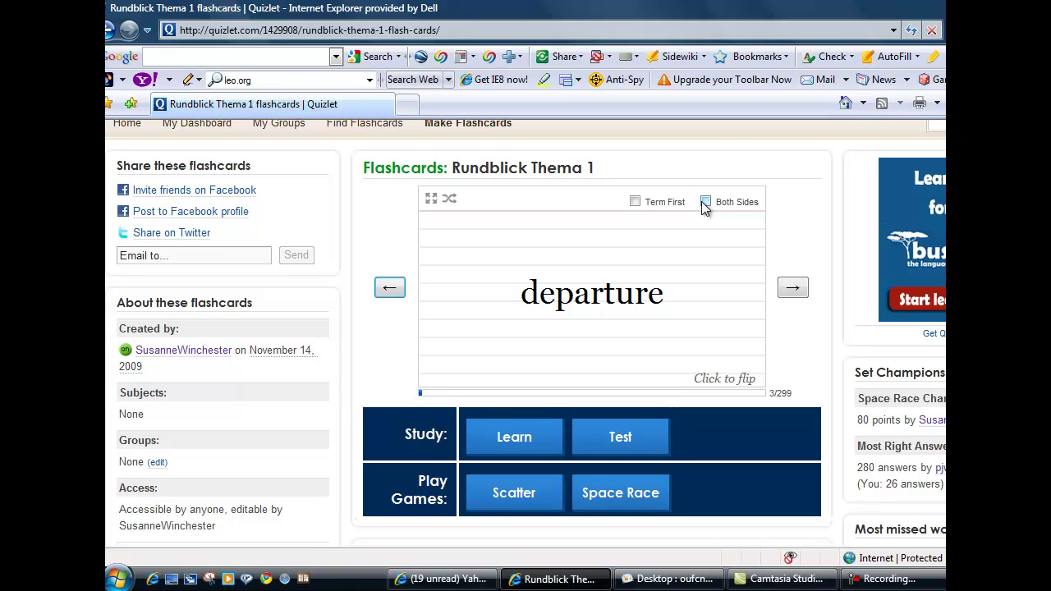
pyautogui.click(636, 203)
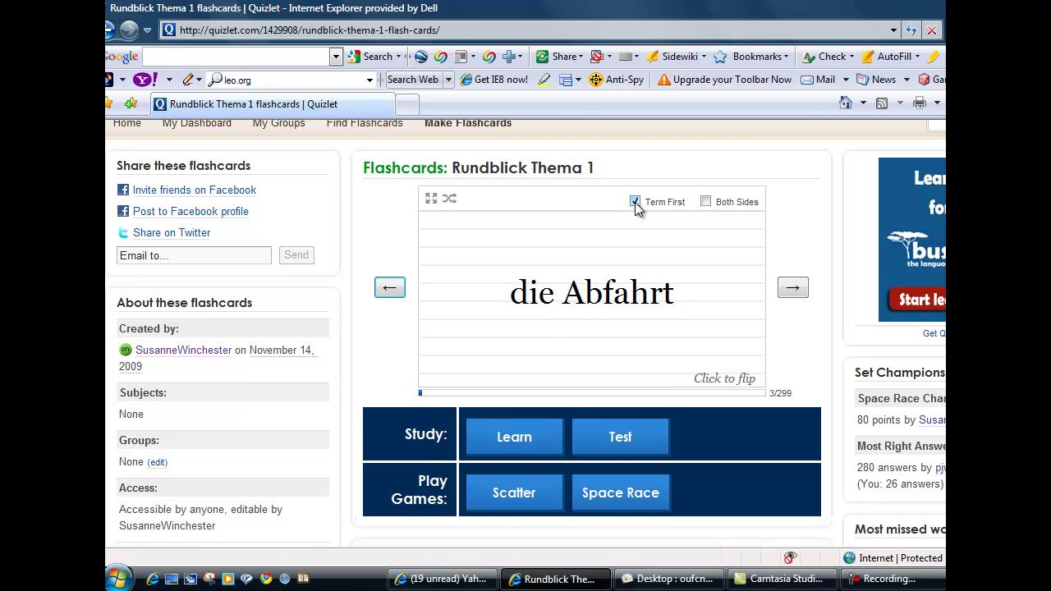
pyautogui.click(743, 377)
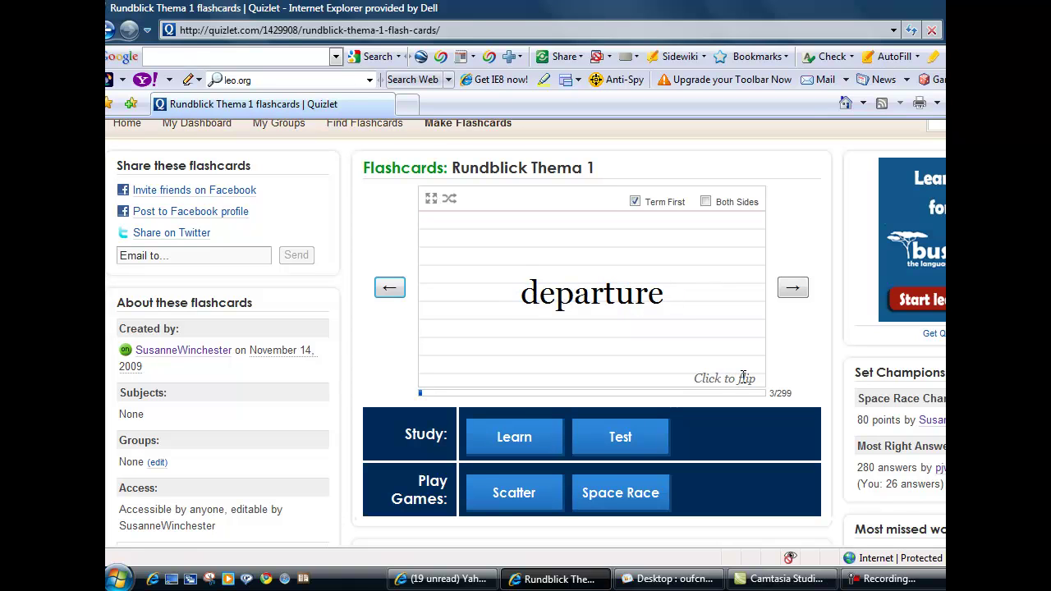
# - Flip acht to 'eight', move past Afrika, restore both-sides view, and advance past aktiv
pyautogui.click(791, 288)
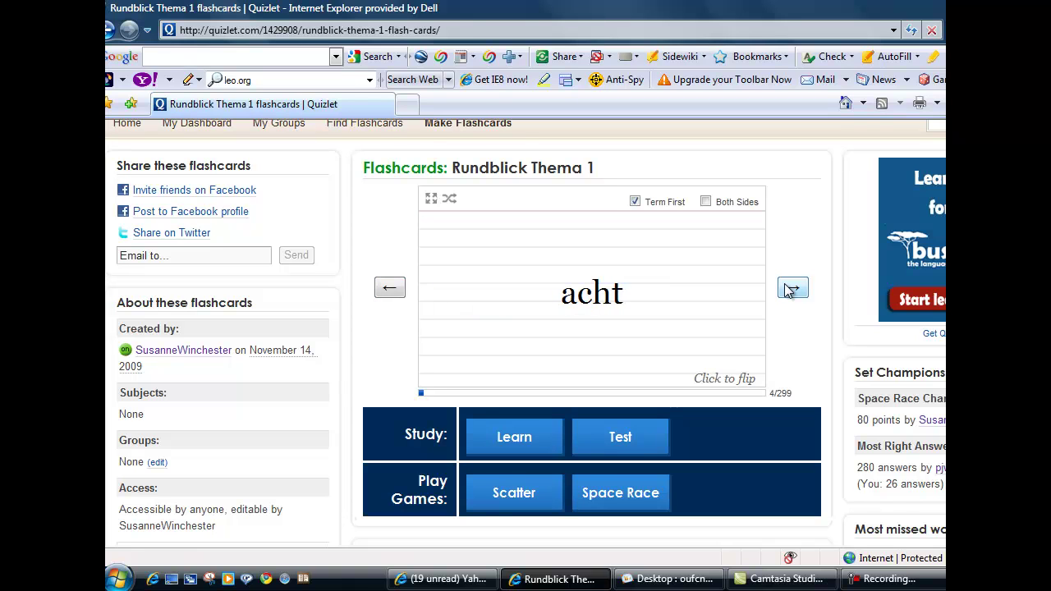
pyautogui.click(726, 379)
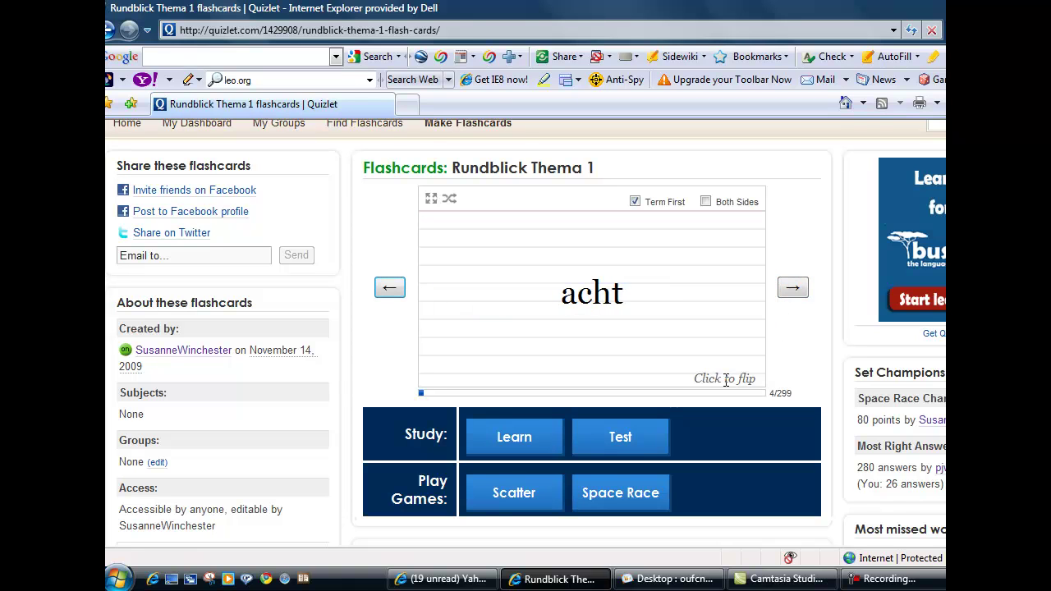
pyautogui.click(793, 288)
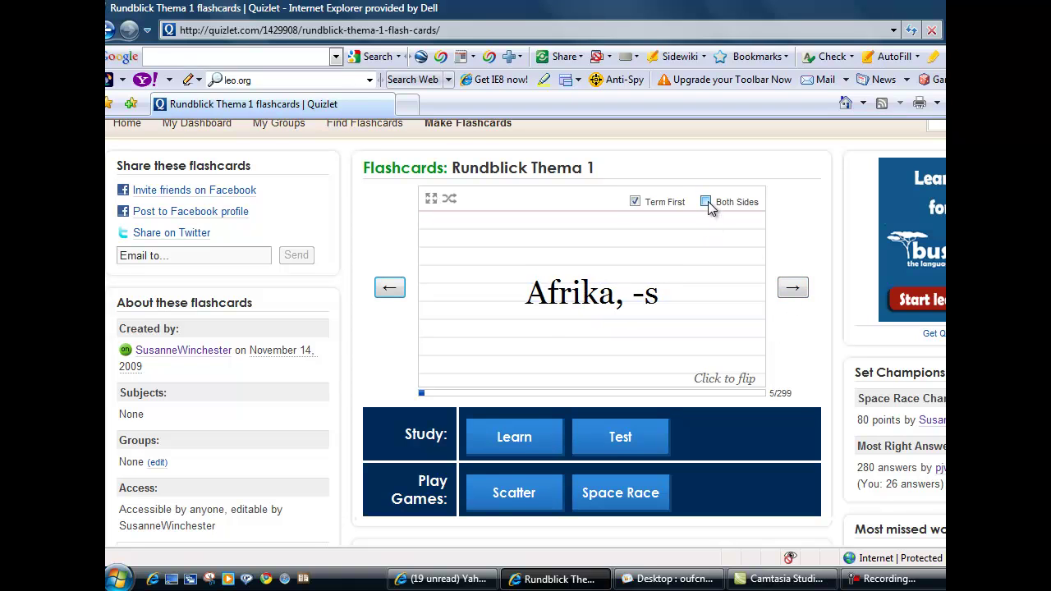
pyautogui.click(707, 202)
pyautogui.click(794, 289)
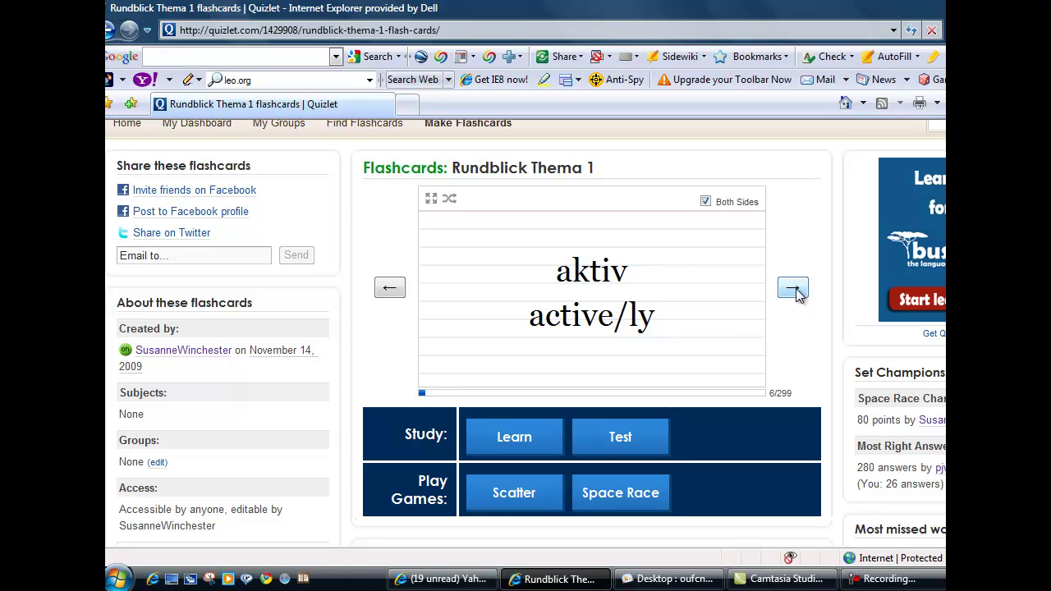
pyautogui.click(793, 289)
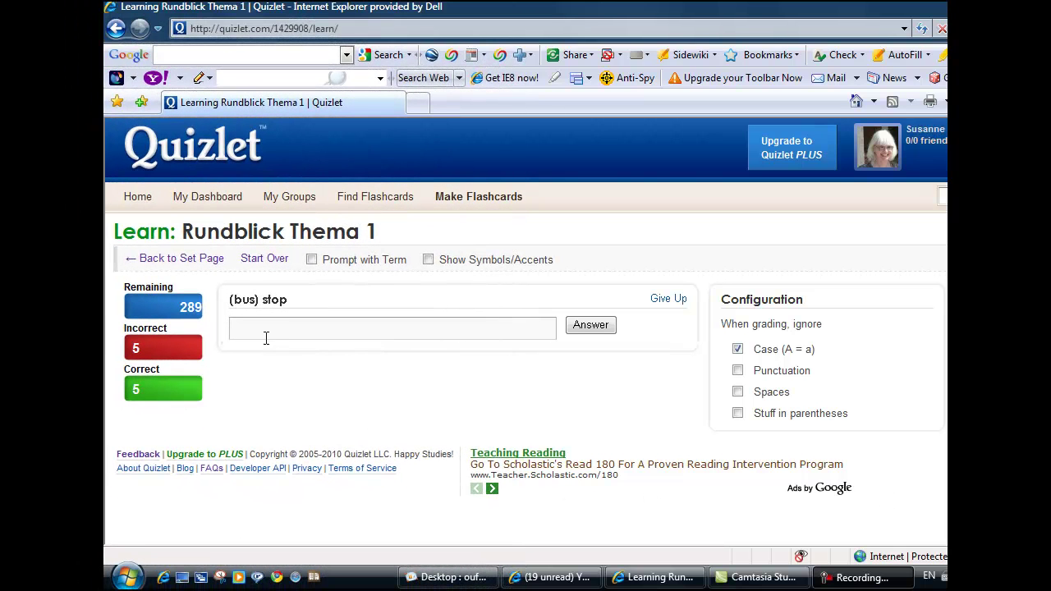
# - Answer the (bus) stop question with 'die Haltestelle'
pyautogui.click(257, 327)
pyautogui.write('die ')
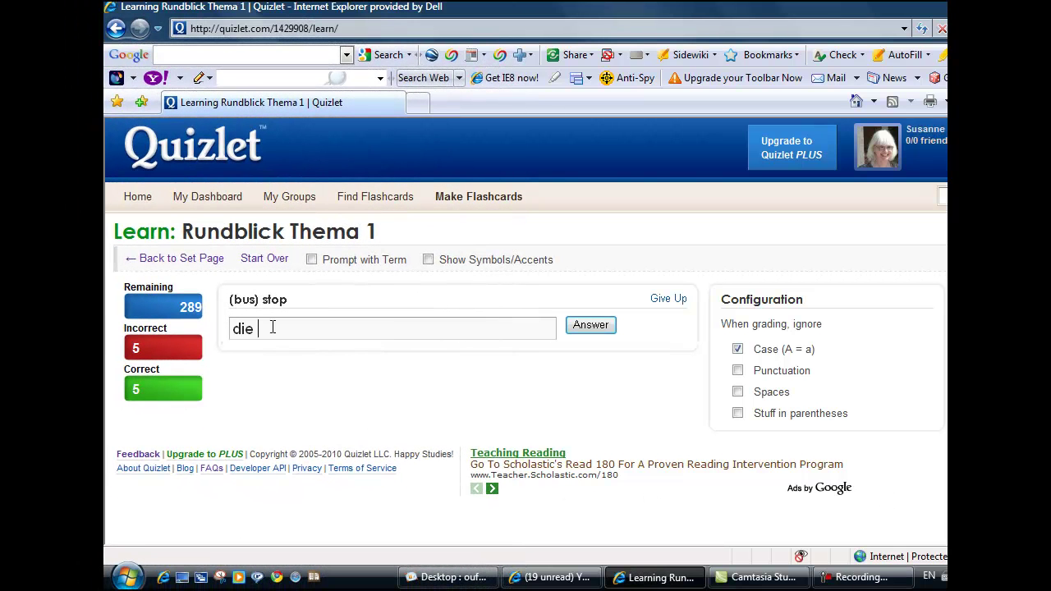
pyautogui.write('Hältestelle')
pyautogui.click(588, 329)
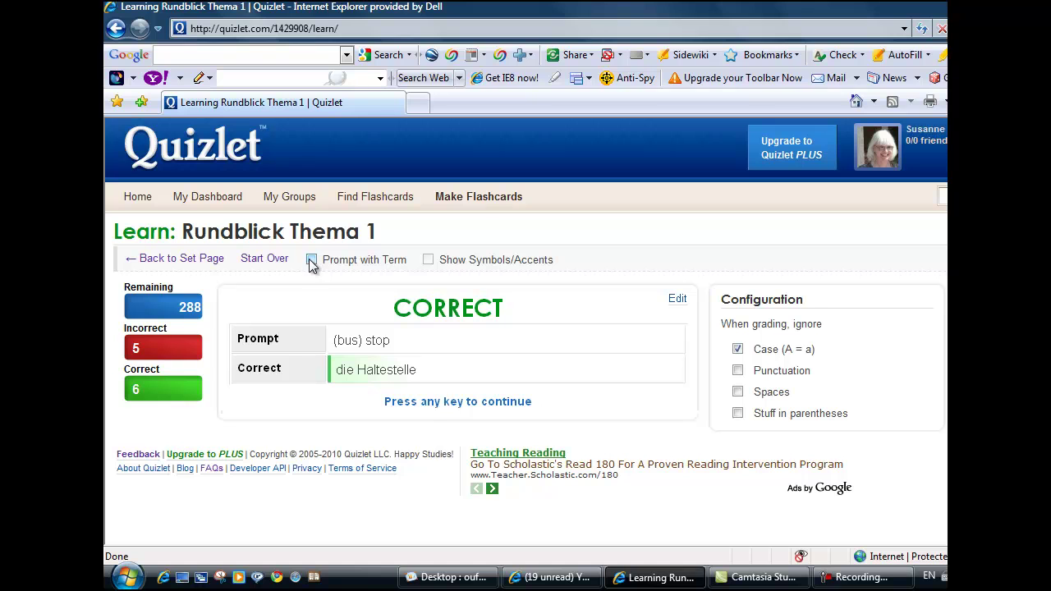
# - Switch prompts to the German term, answer das Beispiel with 'example', and continue
pyautogui.click(419, 401)
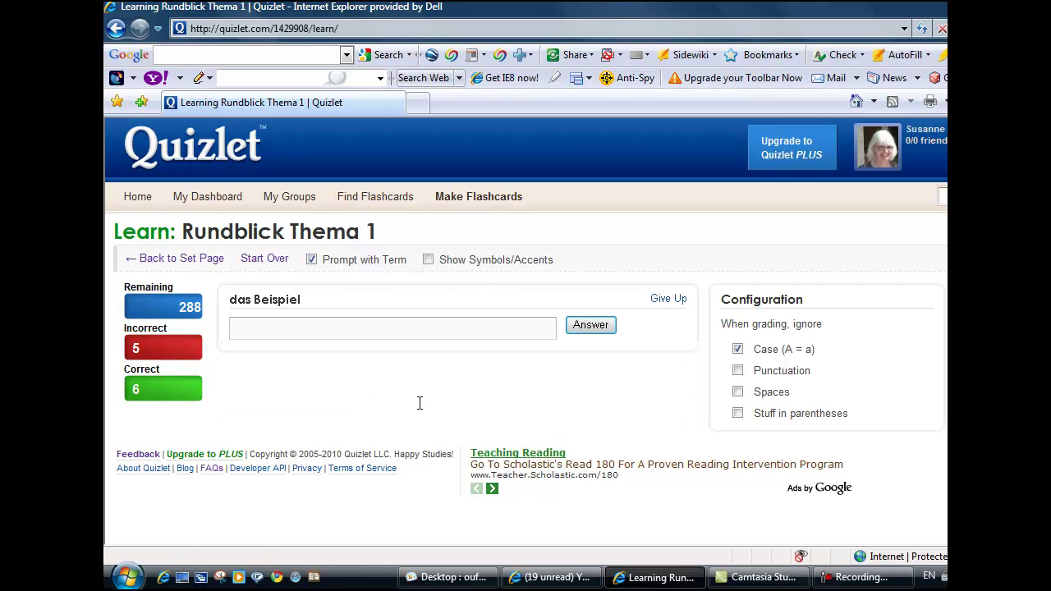
pyautogui.write('example')
pyautogui.click(588, 327)
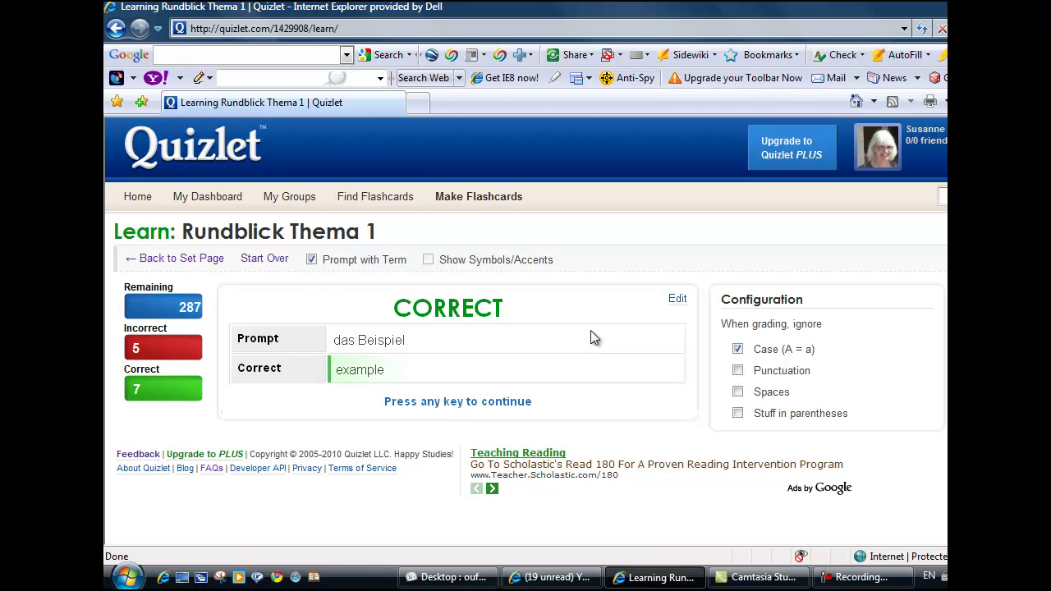
pyautogui.click(502, 402)
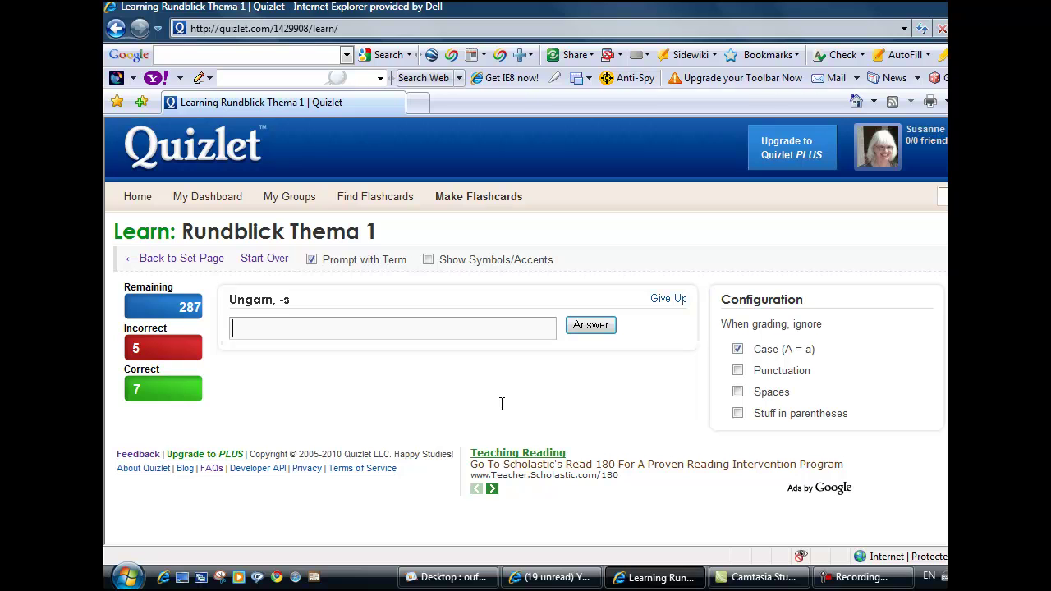
# - Answer 'hungry' for Ungarn, -s, which is marked incorrect, then turn on Show Symbols/Accents
pyautogui.write('hungry')
pyautogui.click(588, 327)
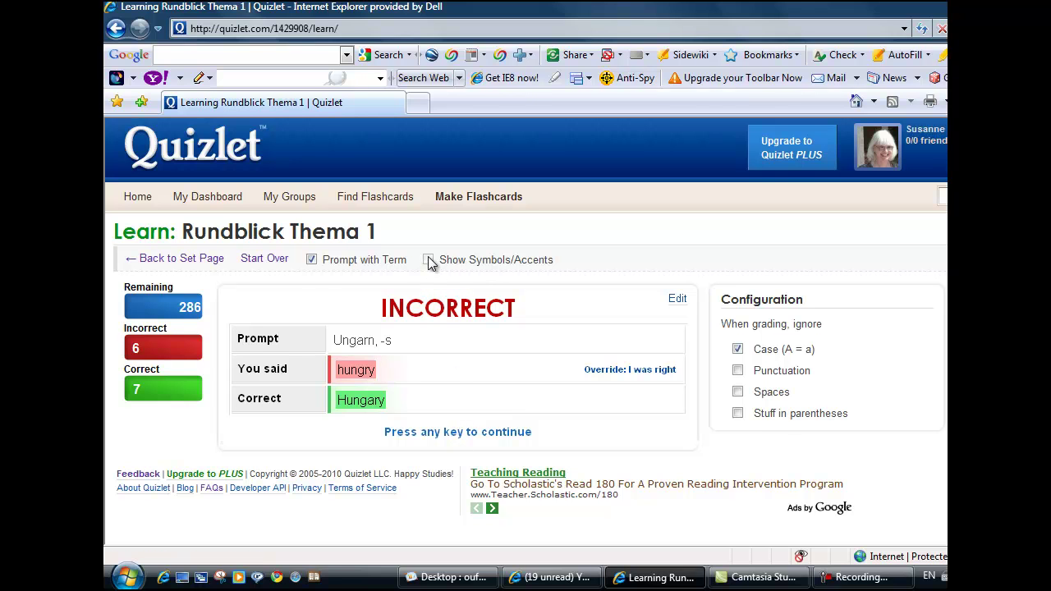
pyautogui.click(458, 431)
pyautogui.click(428, 260)
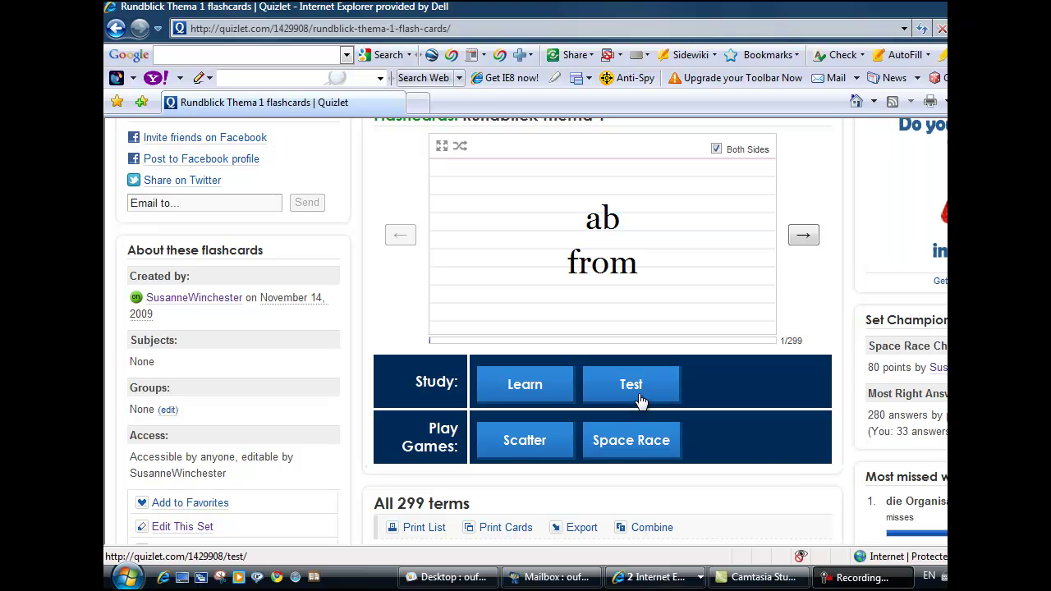
pyautogui.click(631, 386)
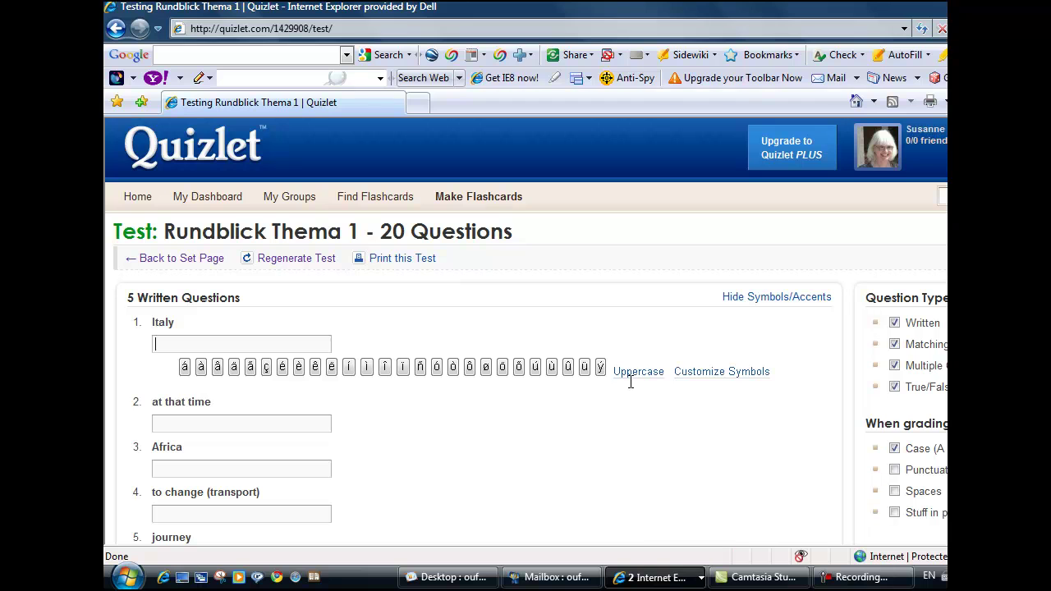
pyautogui.scroll(-1, 639, 434)
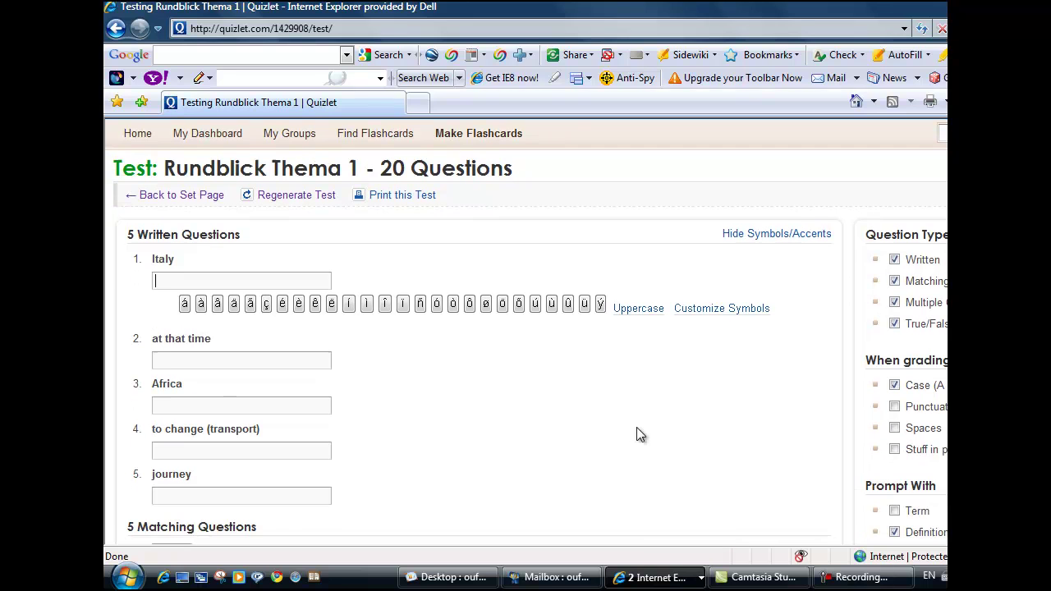
pyautogui.scroll(-1, 639, 431)
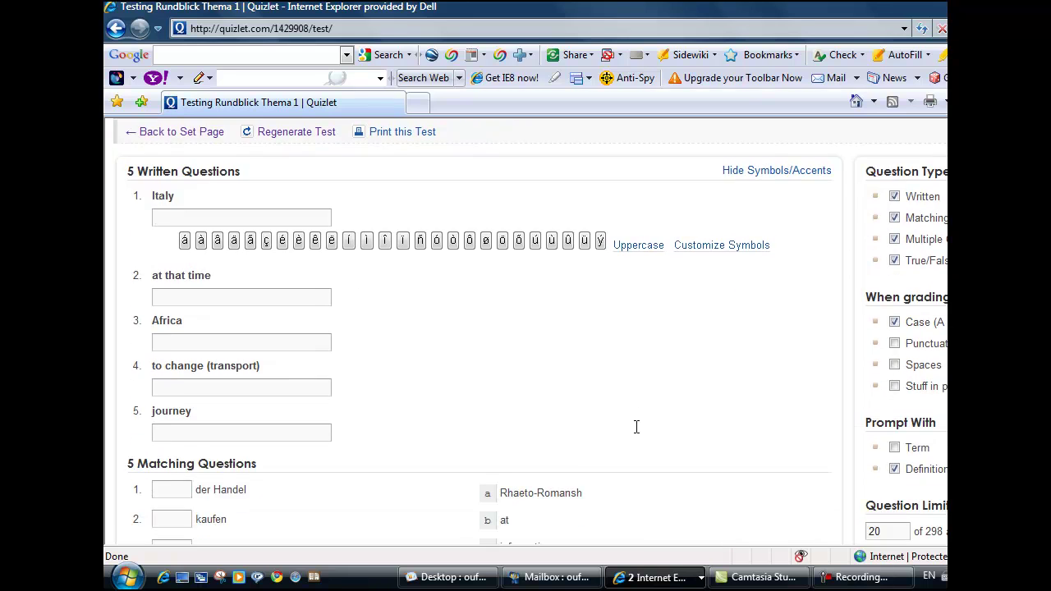
pyautogui.scroll(-1, 637, 427)
pyautogui.scroll(-5, 637, 427)
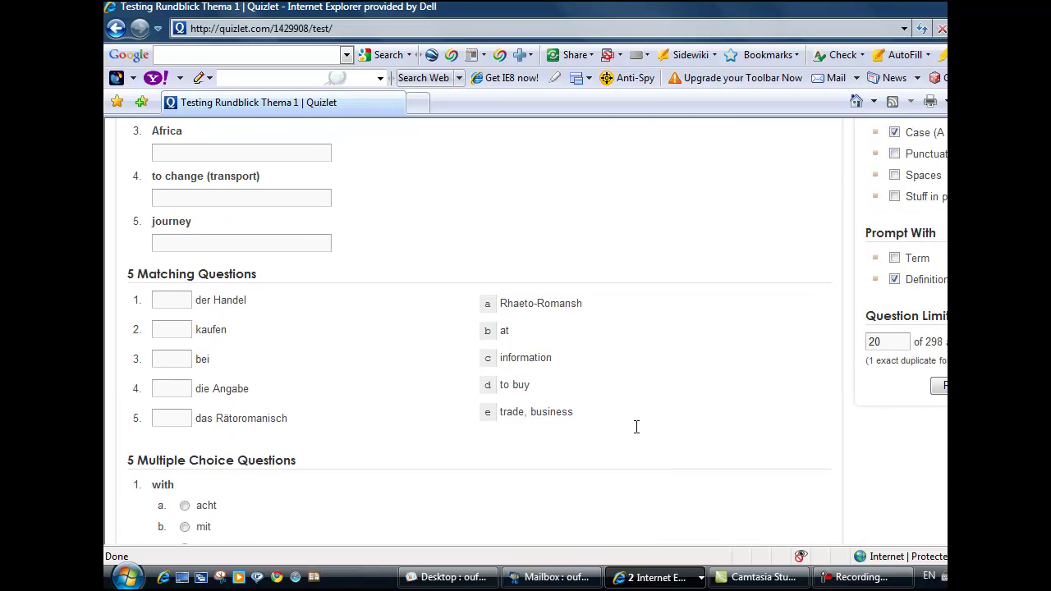
pyautogui.scroll(-4, 637, 427)
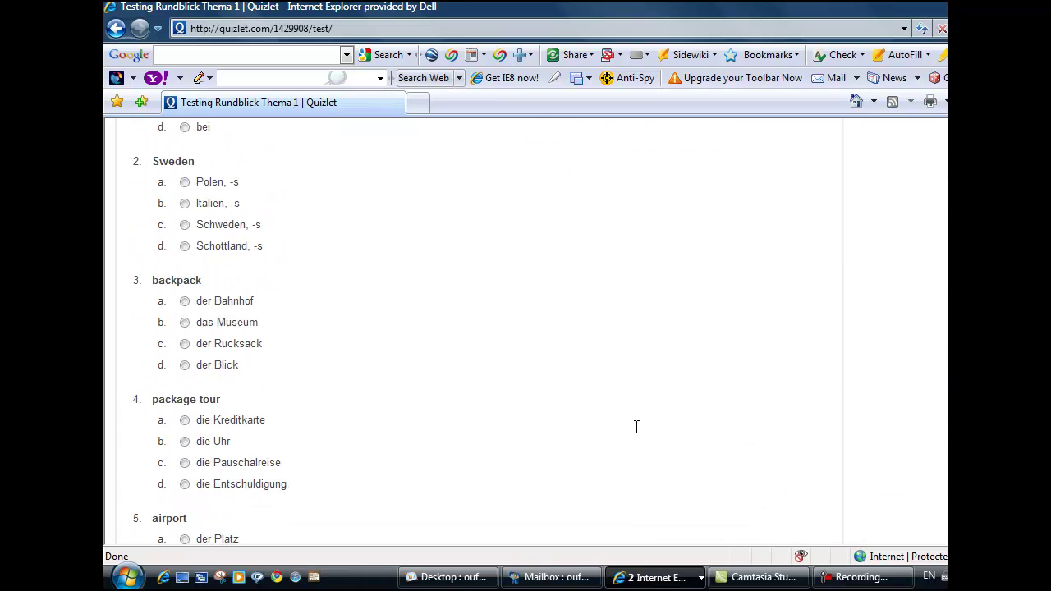
pyautogui.scroll(-5, 637, 427)
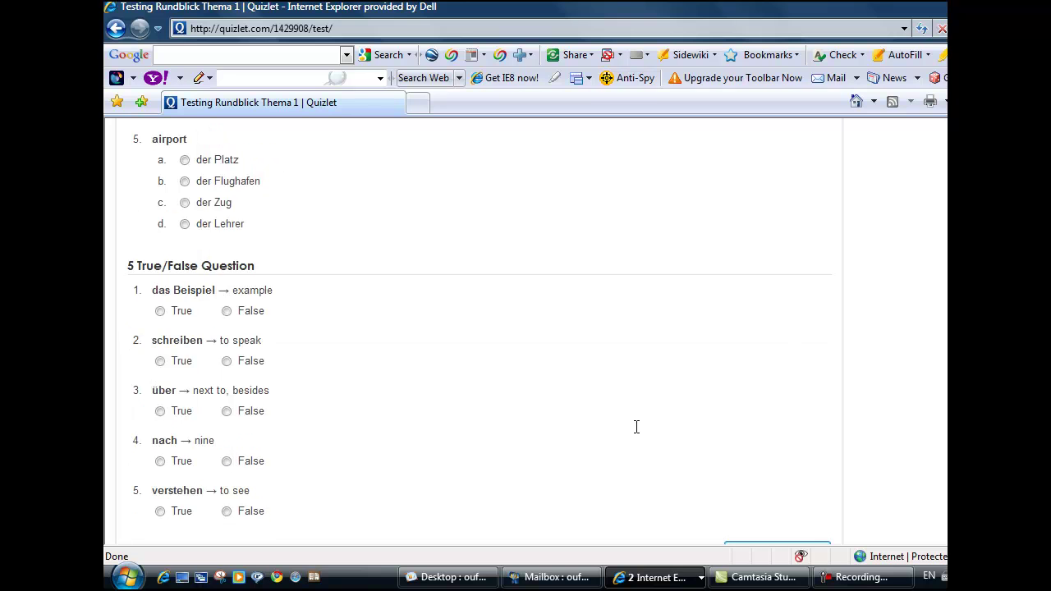
pyautogui.scroll(13, 637, 427)
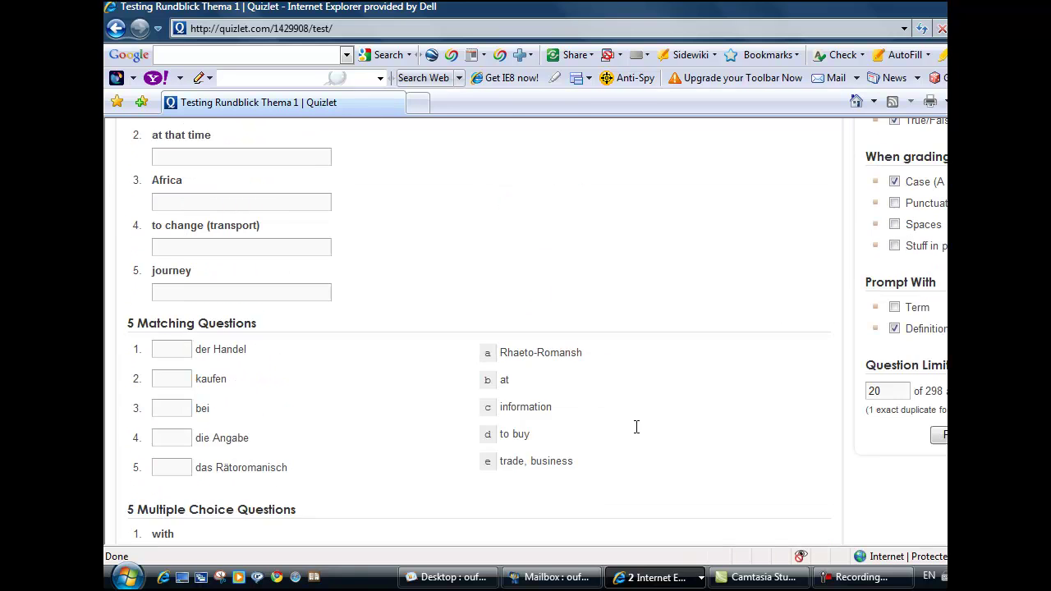
pyautogui.scroll(3, 636, 428)
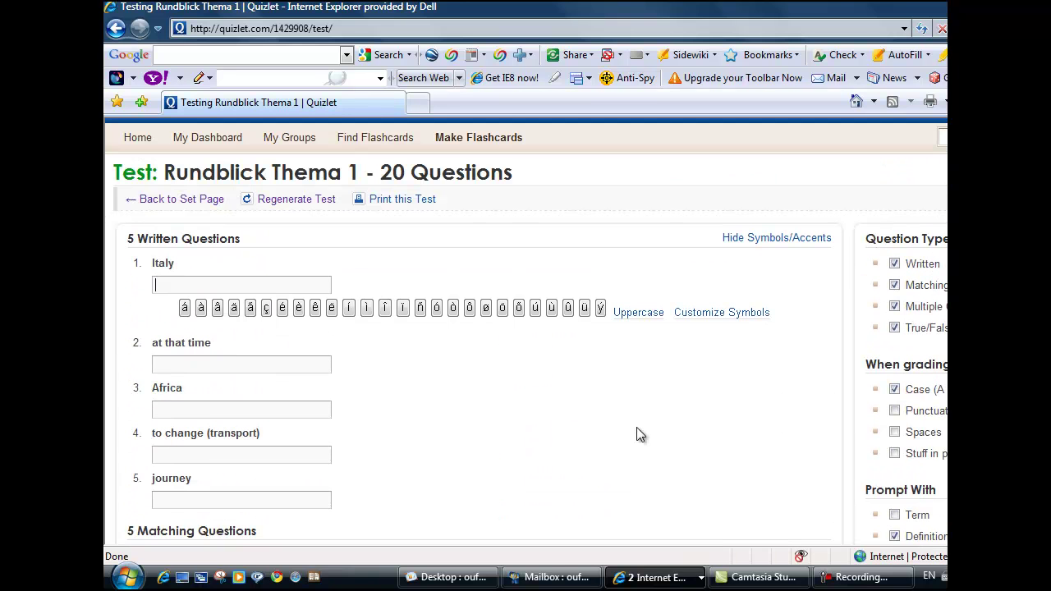
# - Uncheck Written, Multiple Choice and True/False, then regenerate and review the 20 matching questions
pyautogui.click(894, 264)
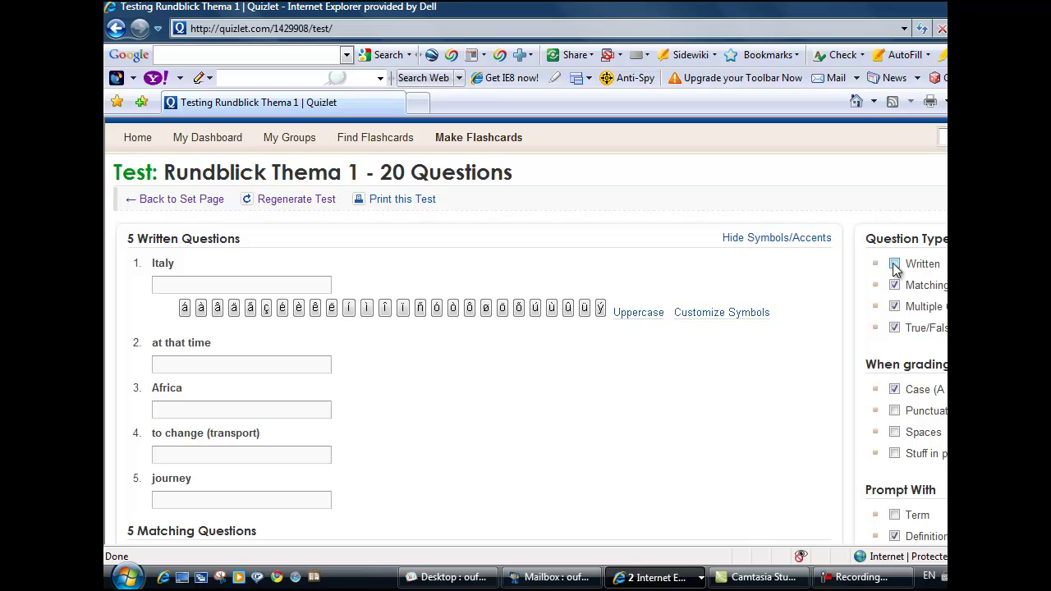
pyautogui.click(894, 306)
pyautogui.click(894, 328)
pyautogui.scroll(-3, 779, 450)
pyautogui.click(939, 452)
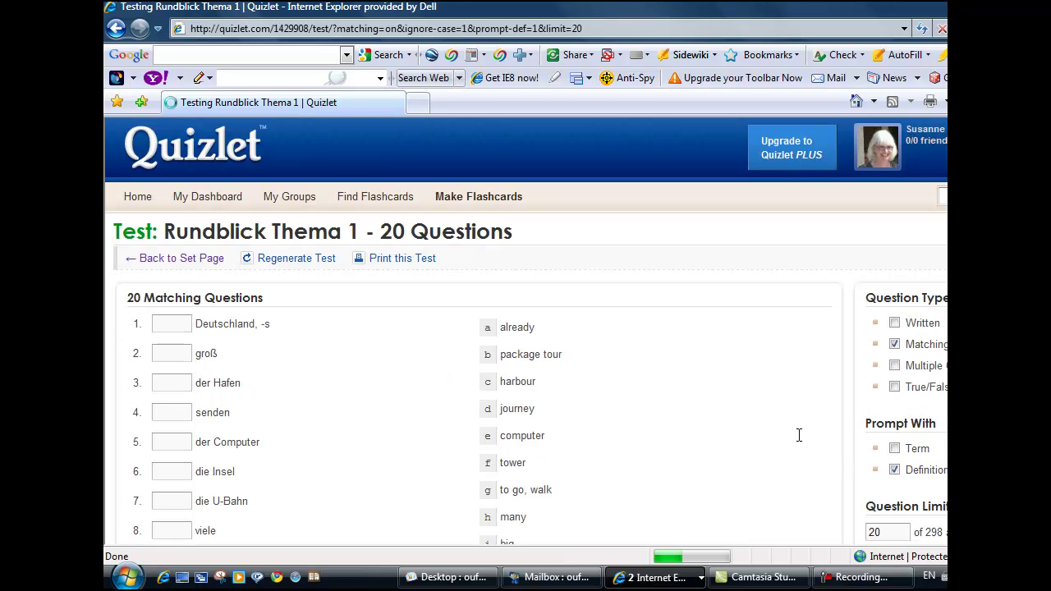
pyautogui.scroll(-2, 773, 435)
pyautogui.scroll(-3, 772, 435)
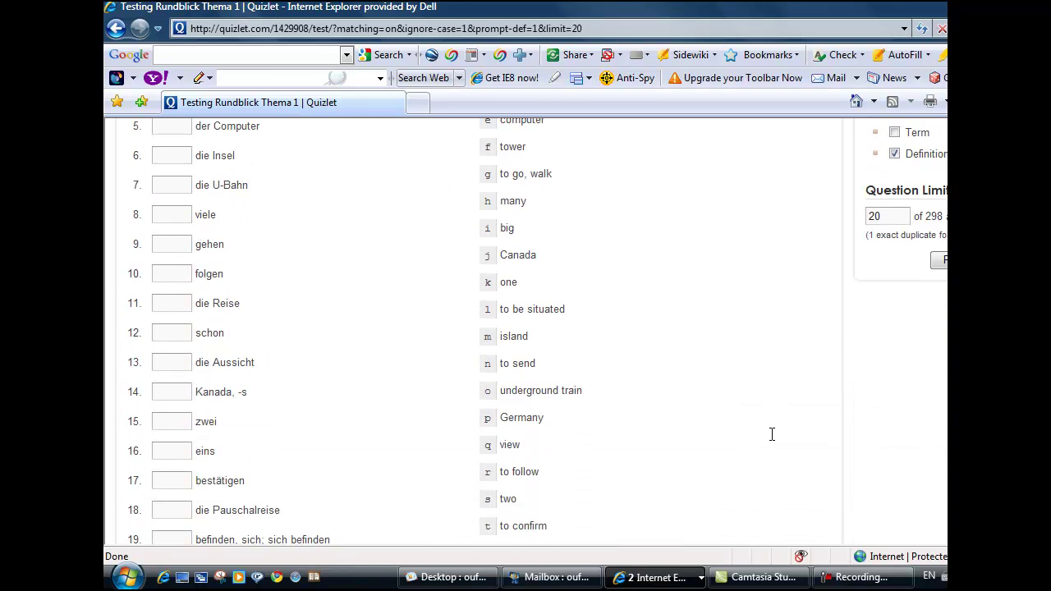
pyautogui.scroll(4, 772, 434)
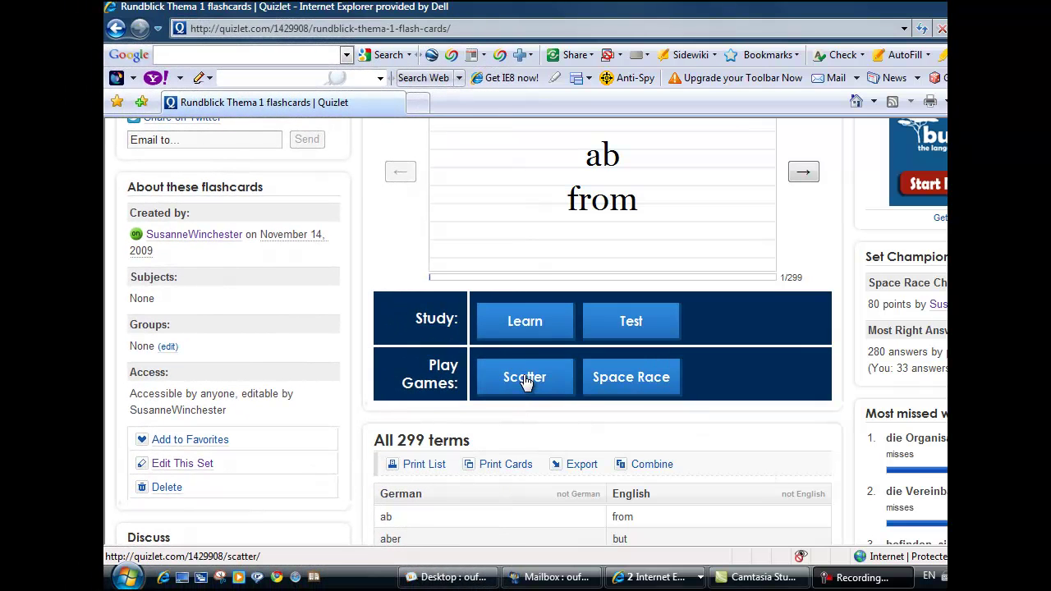
# - Start a Scatter round and match Hungarian with das Ungarisch and not with nicht
pyautogui.click(526, 381)
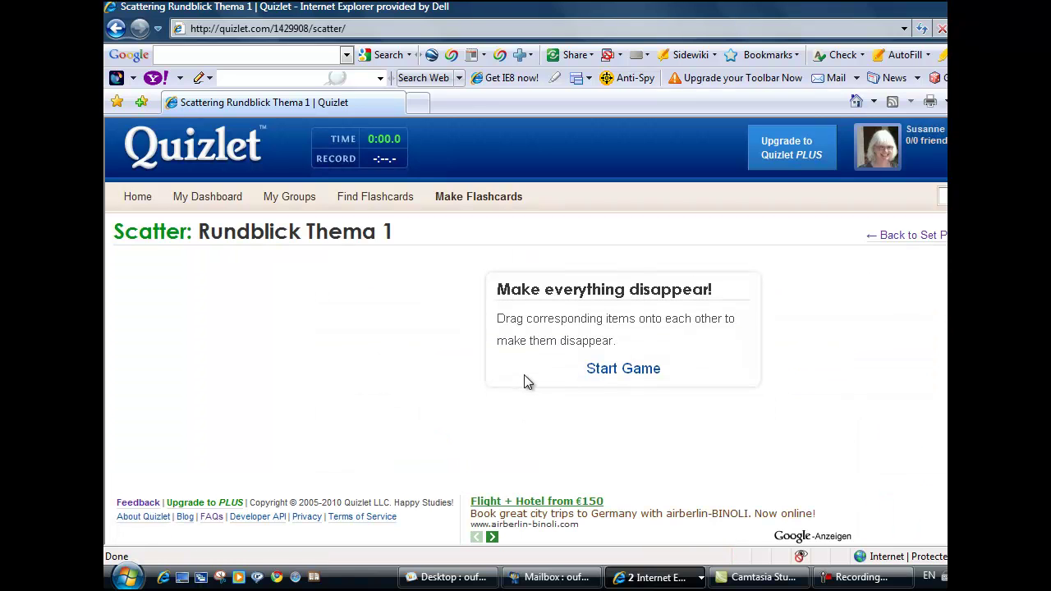
pyautogui.click(638, 375)
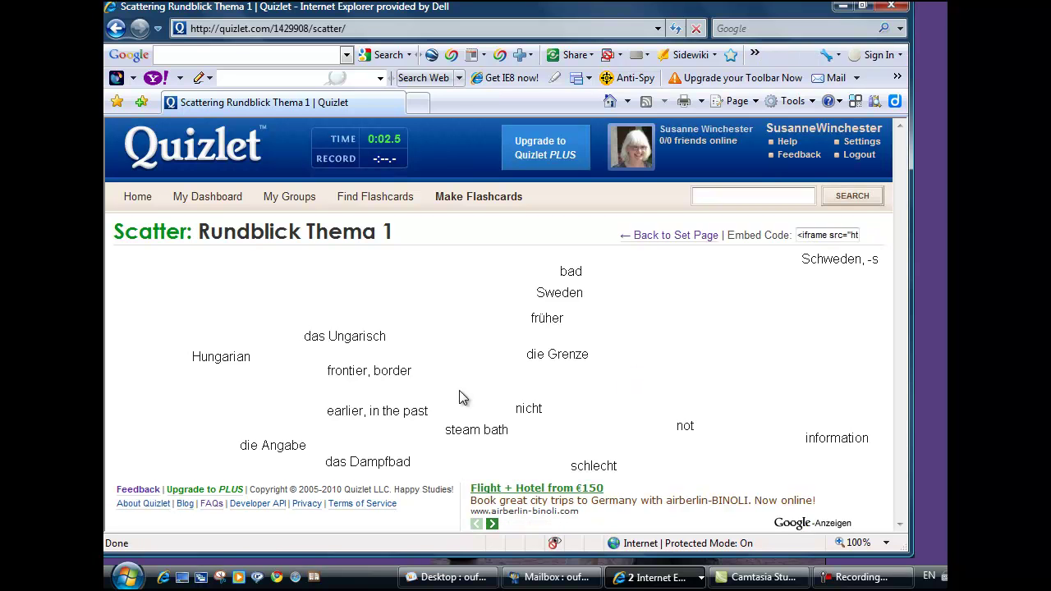
pyautogui.moveTo(235, 357); pyautogui.dragTo(555, 354)
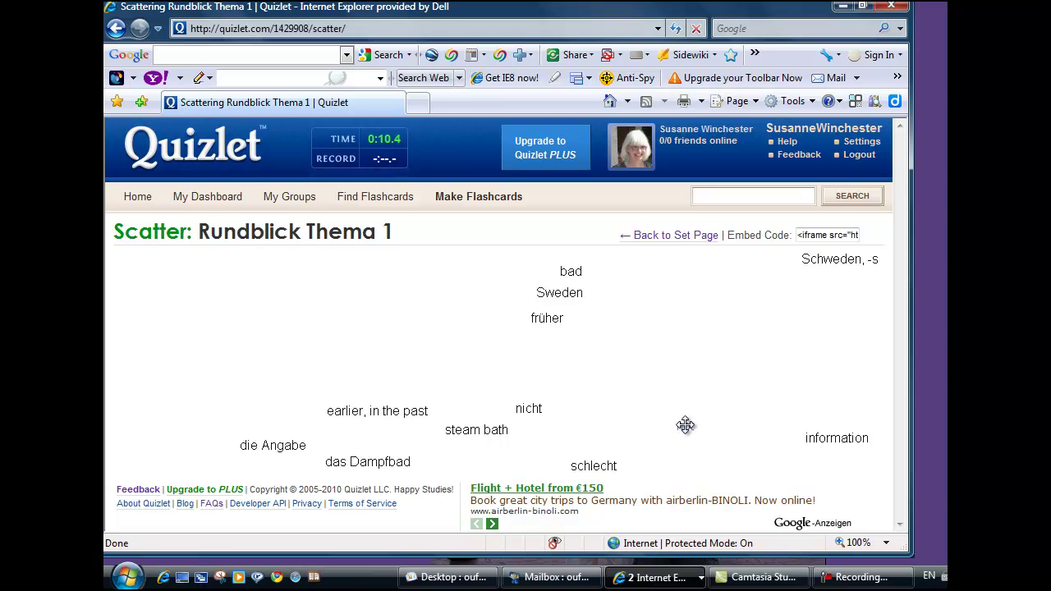
pyautogui.moveTo(685, 426); pyautogui.dragTo(530, 410)
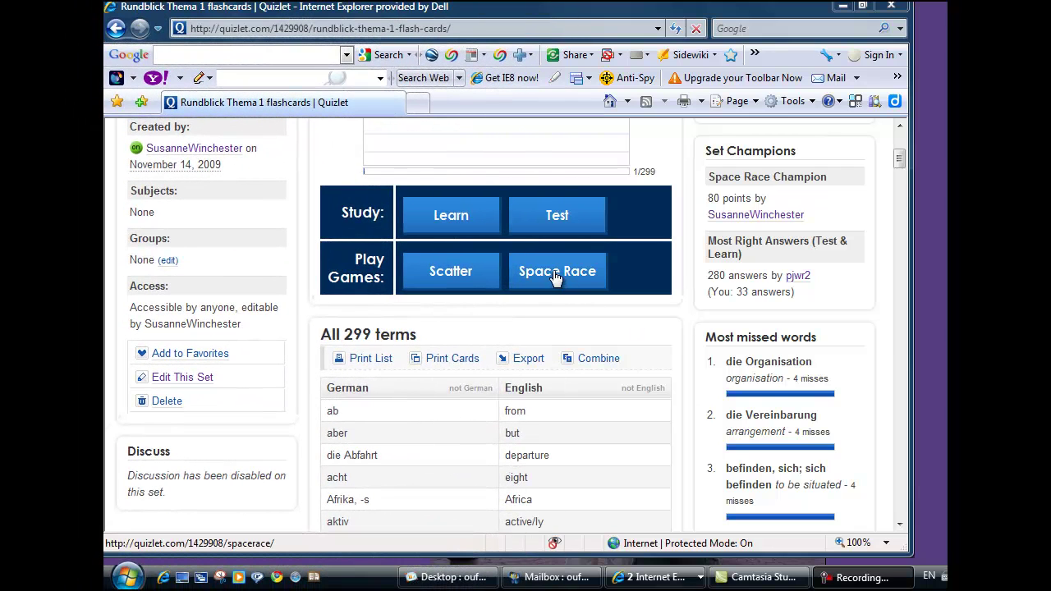
# - Start Space Race and answer 'ursprünglich' for originally
pyautogui.click(556, 277)
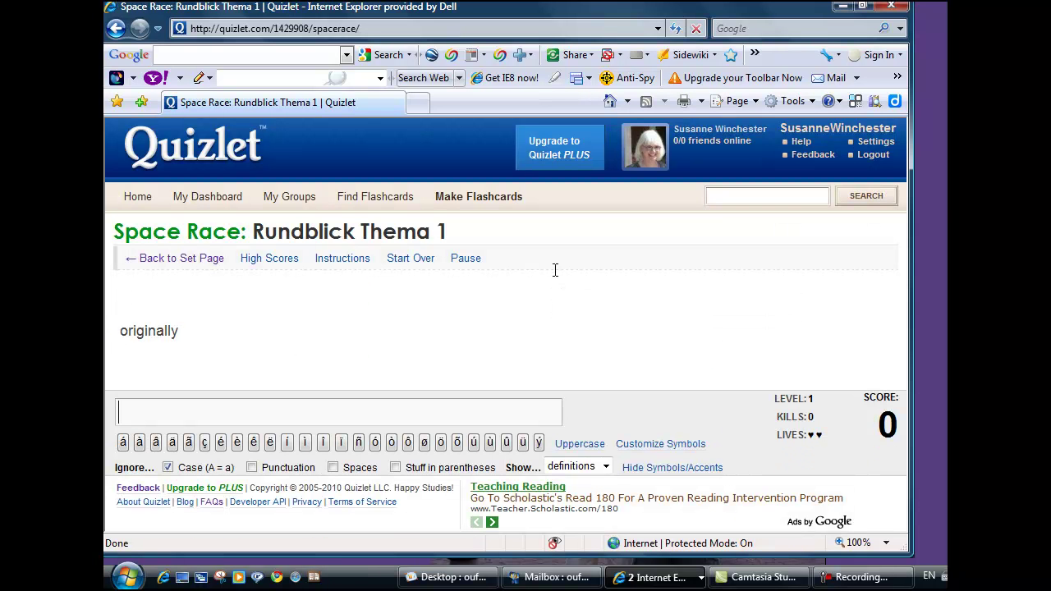
pyautogui.write('ursp')
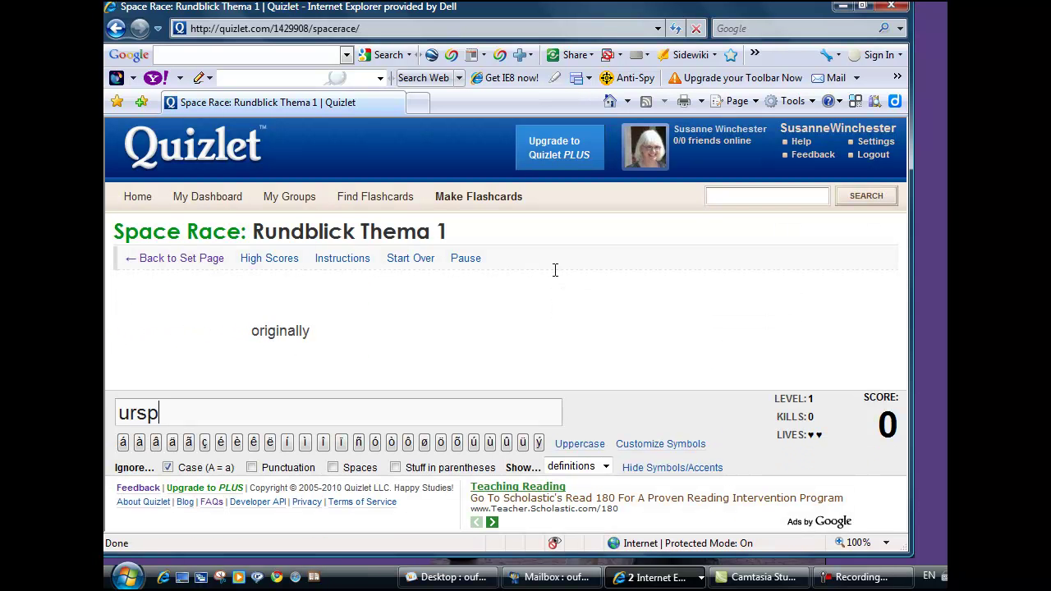
pyautogui.write('r')
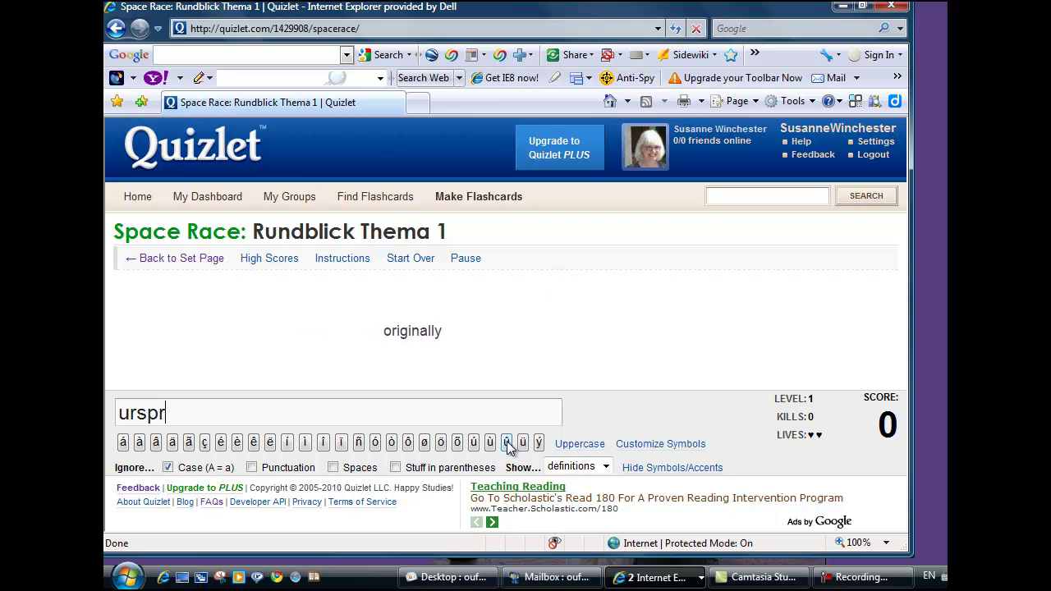
pyautogui.click(523, 444)
pyautogui.write('nglich')
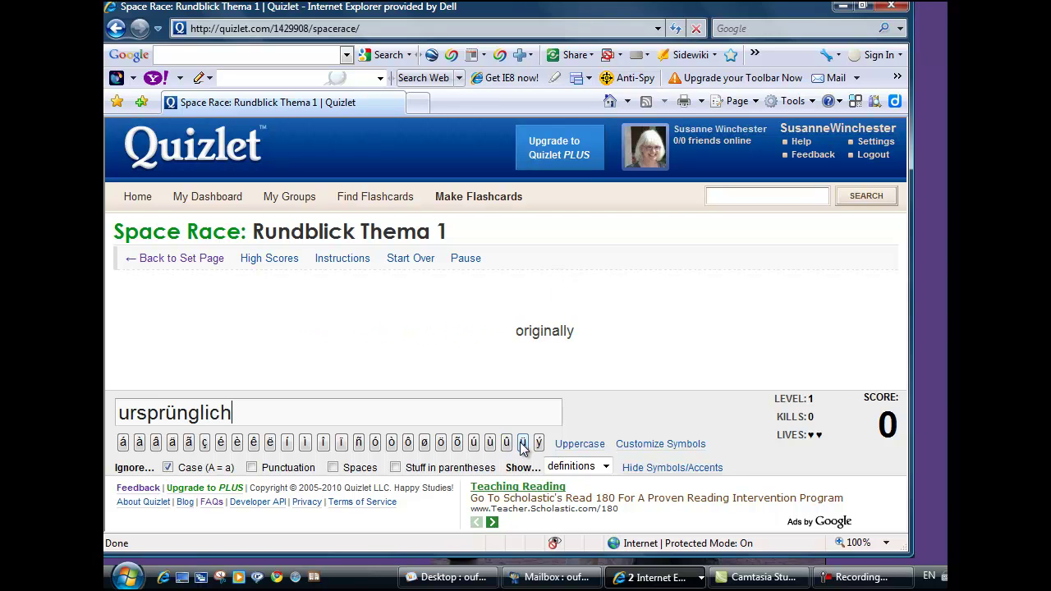
pyautogui.press('Return')
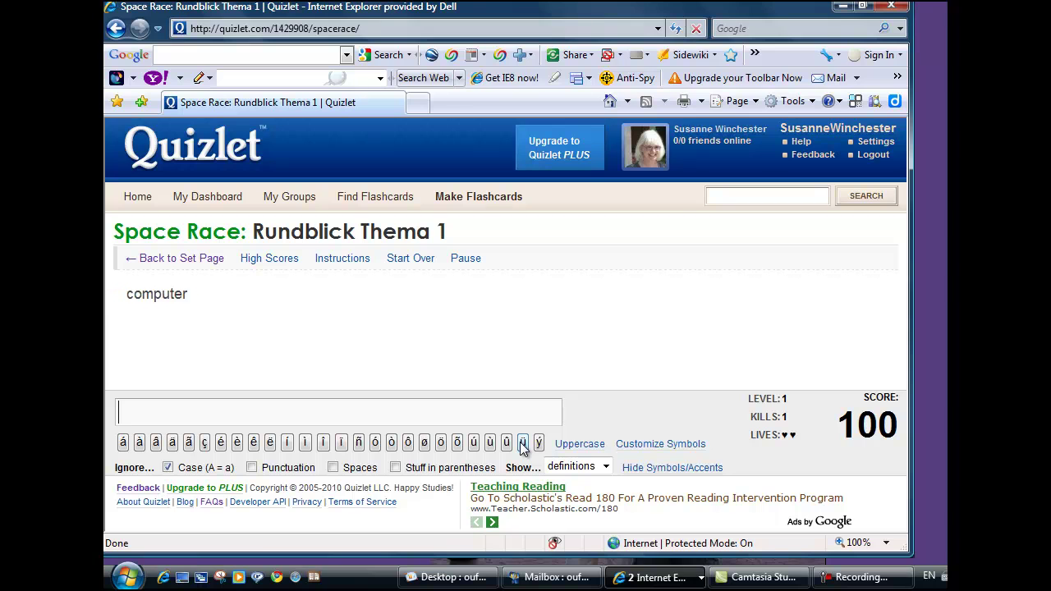
# - Answer 'die Computer' for computer and 'die Verbindung' for connection, then accept the correction
pyautogui.write('die C')
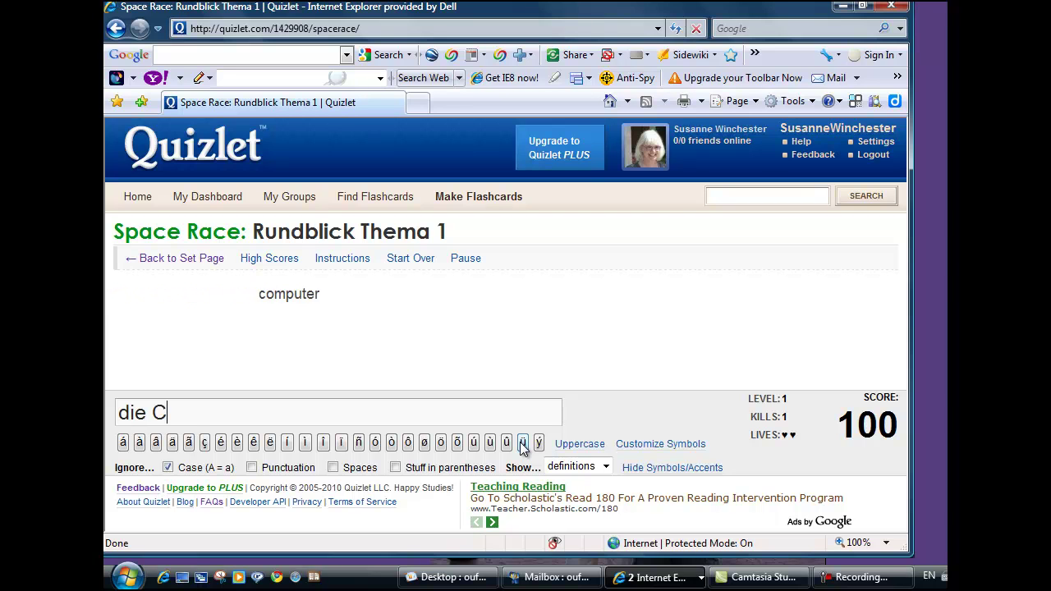
pyautogui.write('omputer')
pyautogui.press('Return')
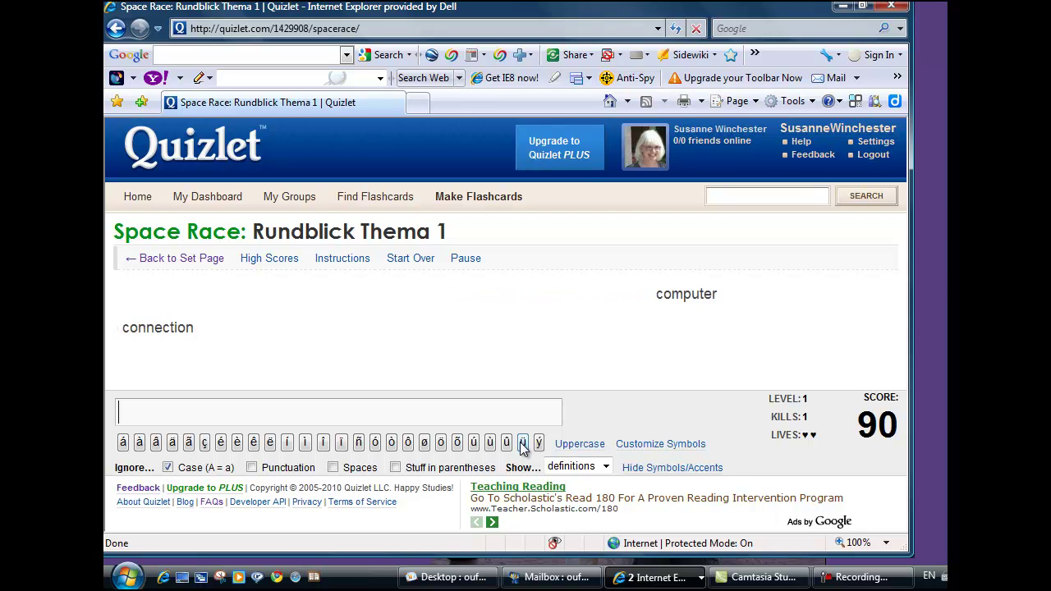
pyautogui.write('die ')
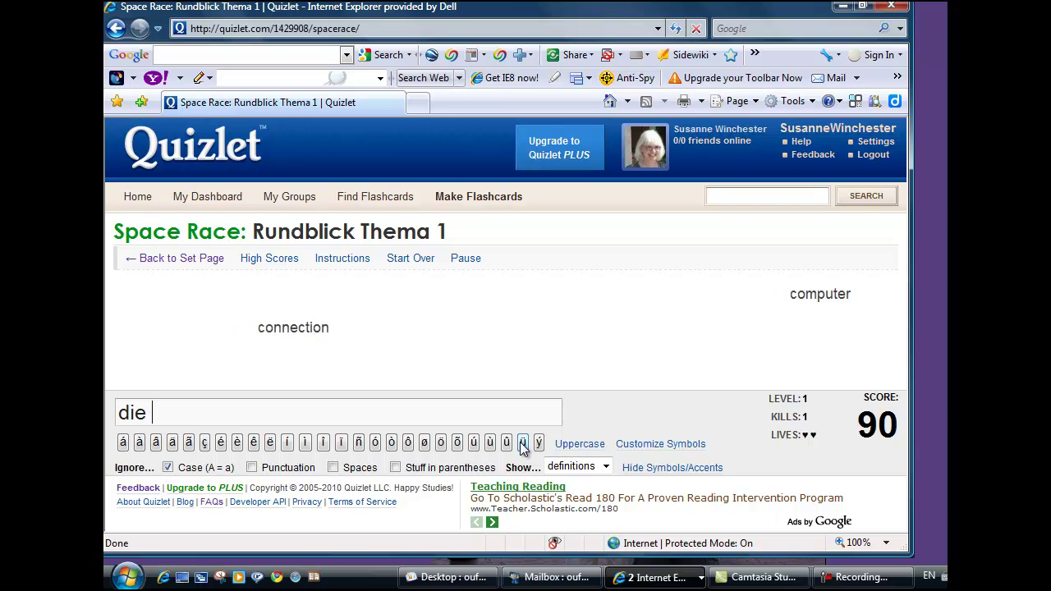
pyautogui.write('Verbindung')
pyautogui.press('Return')
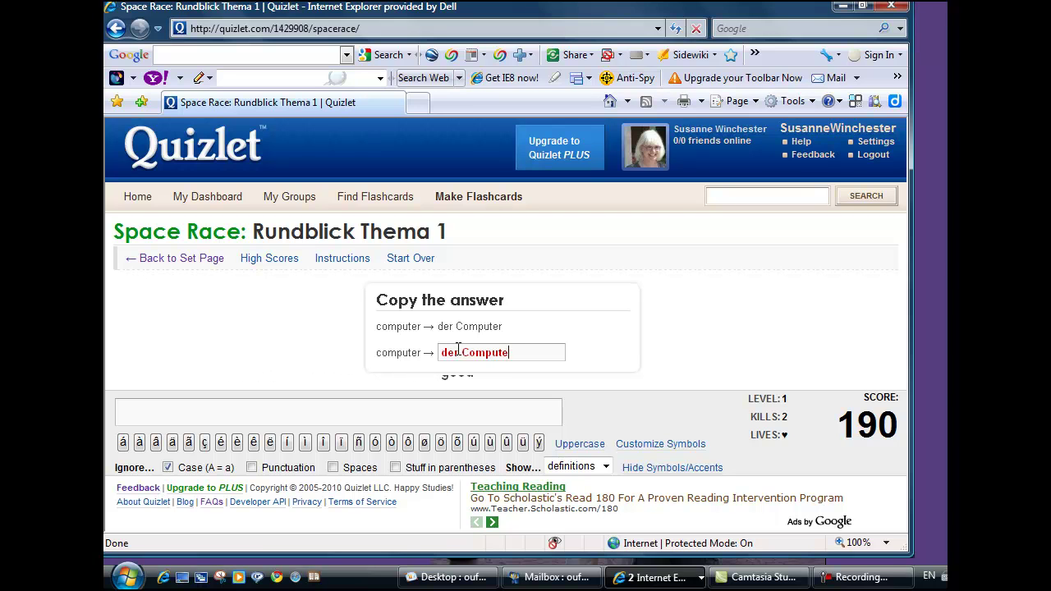
pyautogui.press('Return')
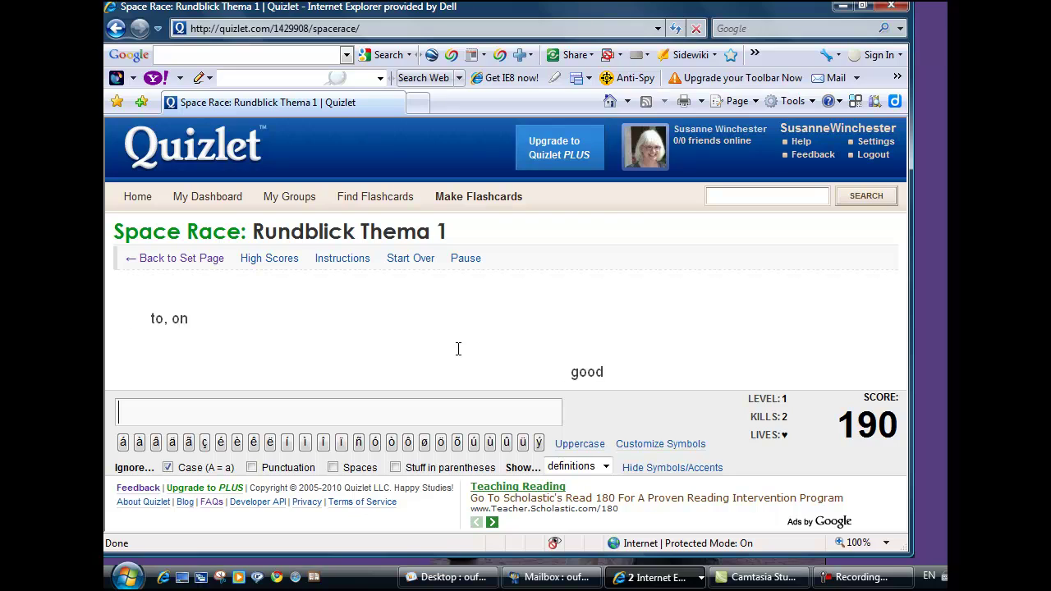